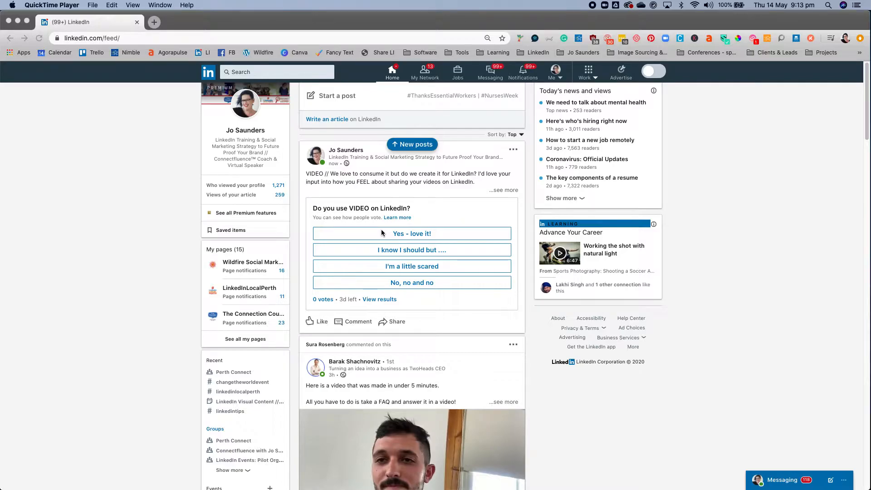
# Expand the full text of the feed post containing the poll "Do you use VIDEO on LinkedIn?".
pyautogui.click(502, 190)
pyautogui.click(502, 190)
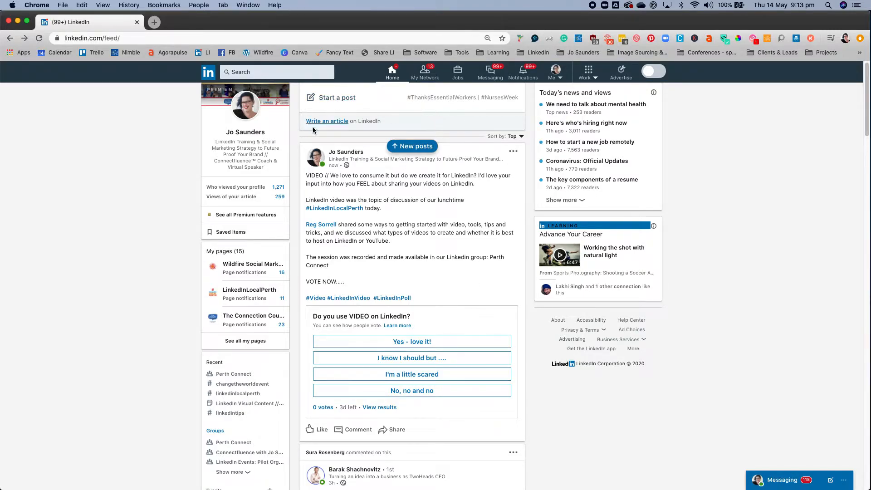
# Start a new post with a poll and enter "Question?" as the poll question.
pyautogui.click(335, 98)
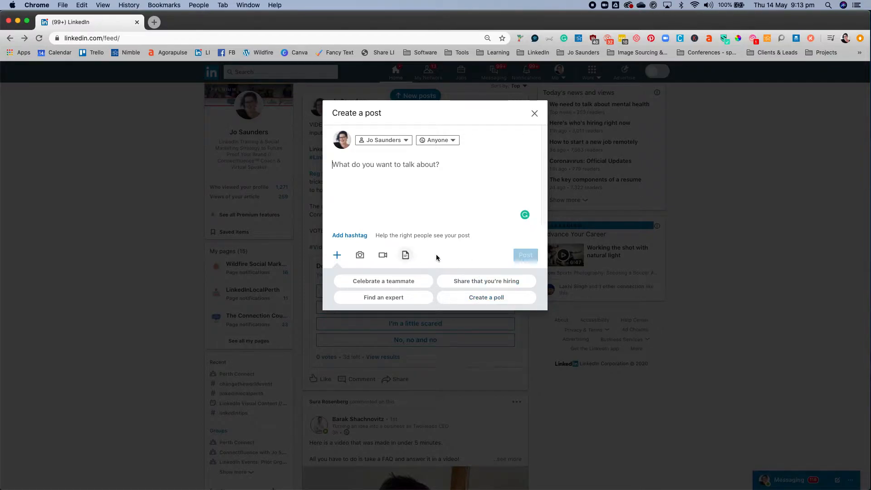
pyautogui.click(479, 298)
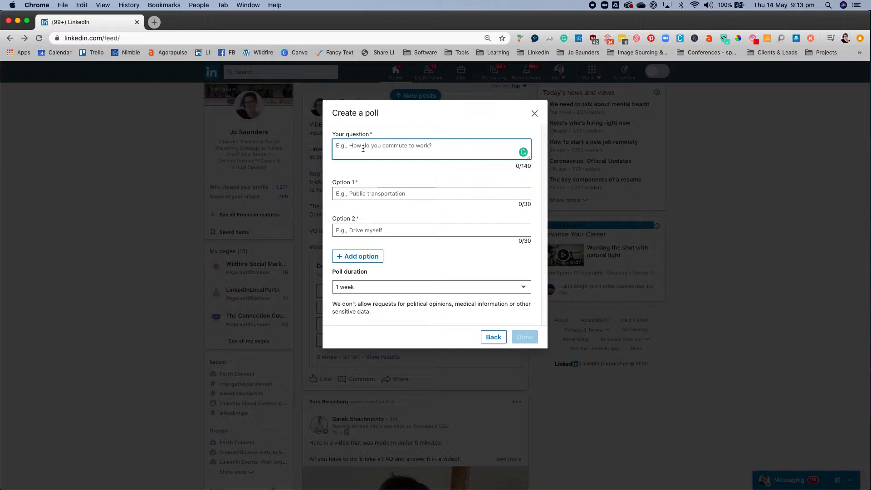
pyautogui.write('Question?')
# Give the poll four answer options: 1, 2, 3 and 4.
pyautogui.click(349, 190)
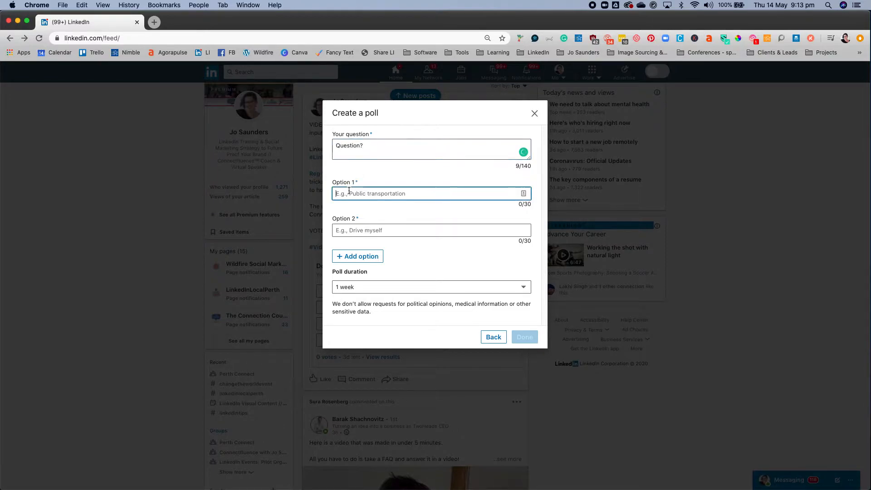
pyautogui.write('1')
pyautogui.press('Tab')
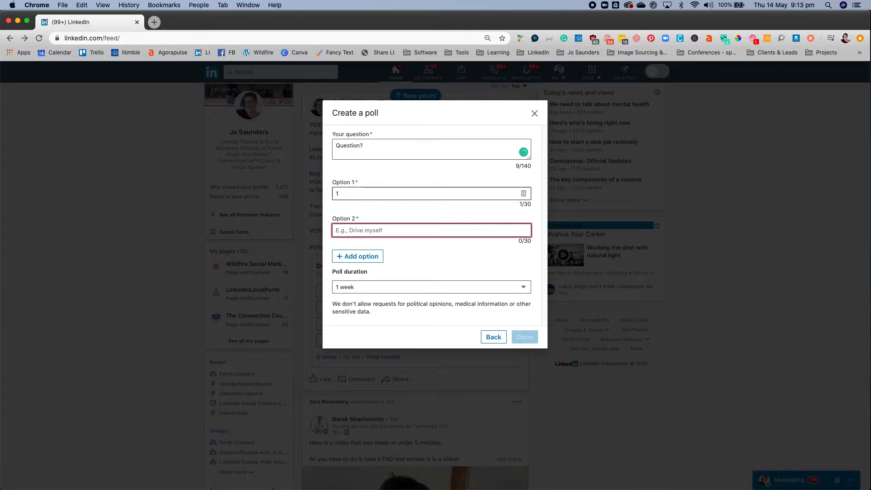
pyautogui.write('2')
pyautogui.press('Tab')
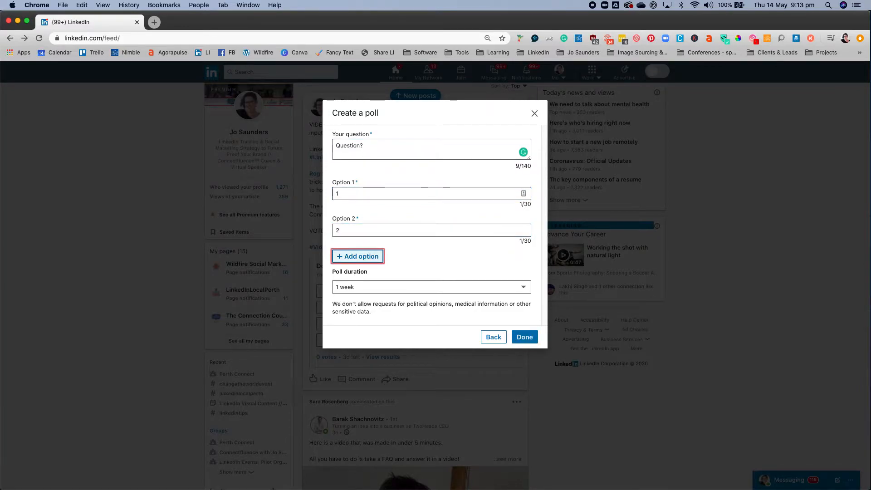
pyautogui.click(357, 250)
pyautogui.write('3')
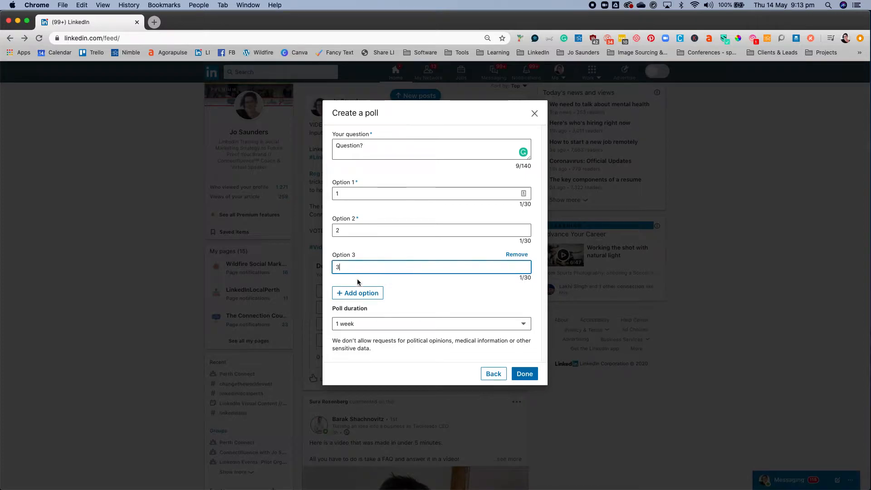
pyautogui.click(358, 292)
pyautogui.write('4')
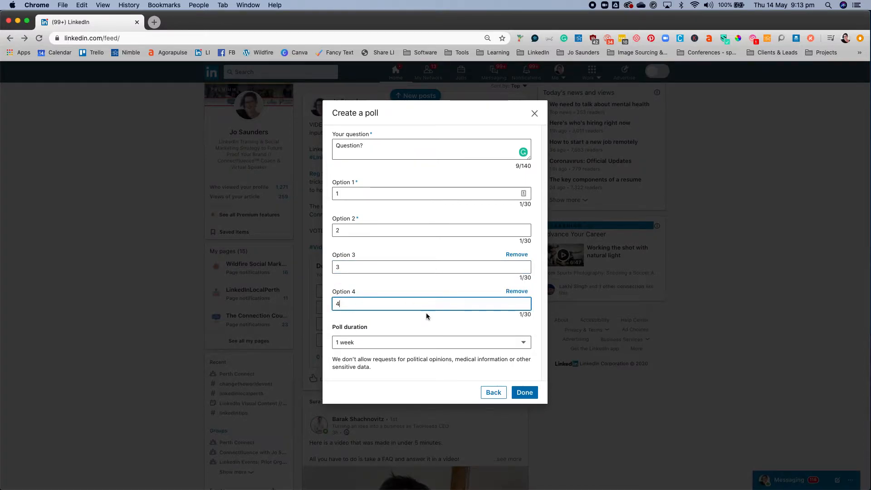
# Set the poll duration to 3 days and add the finished poll to the post.
pyautogui.click(372, 343)
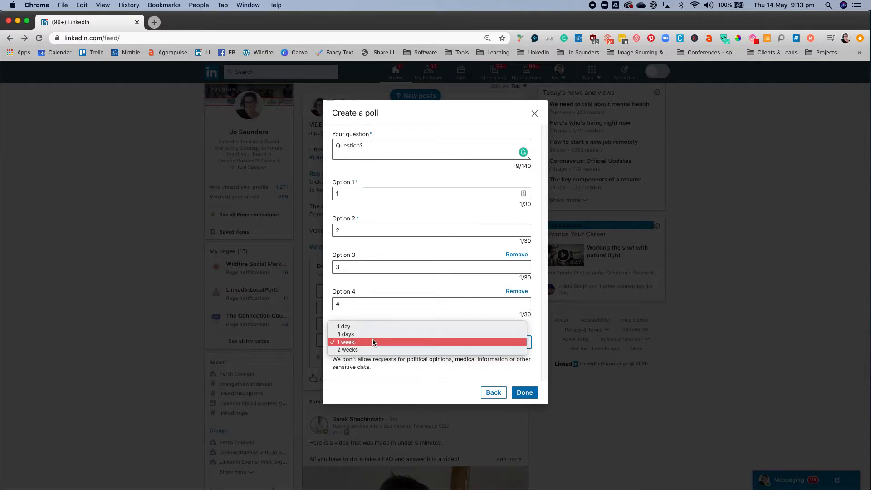
pyautogui.click(372, 334)
pyautogui.click(376, 343)
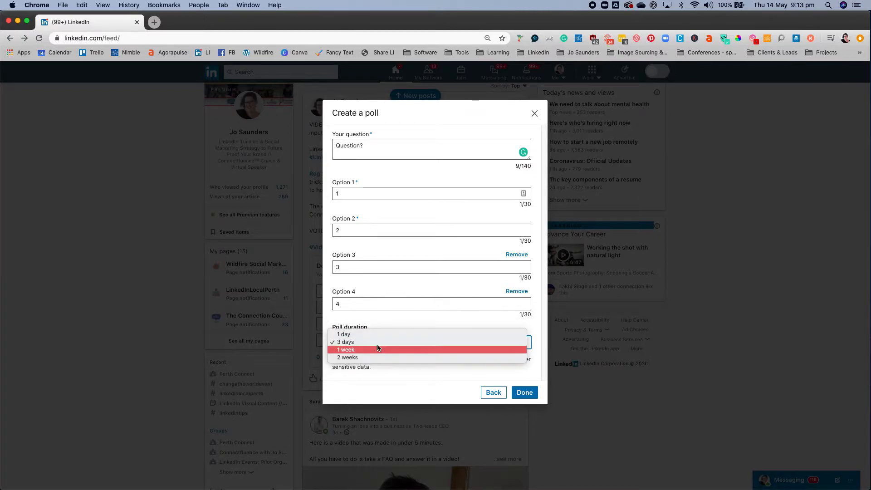
pyautogui.click(371, 336)
pyautogui.click(368, 343)
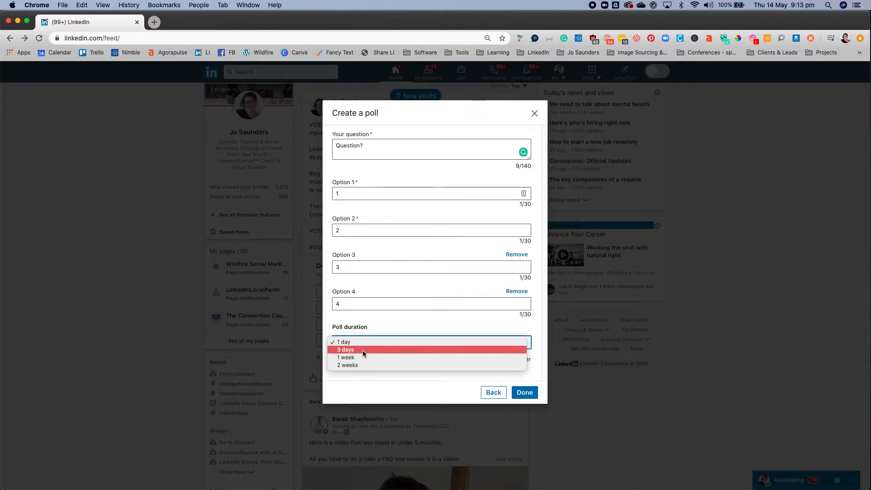
pyautogui.click(365, 350)
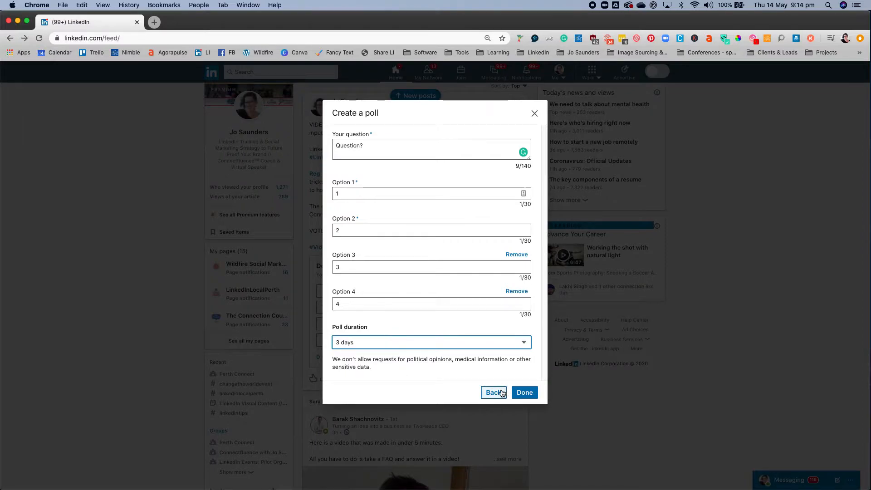
pyautogui.click(526, 395)
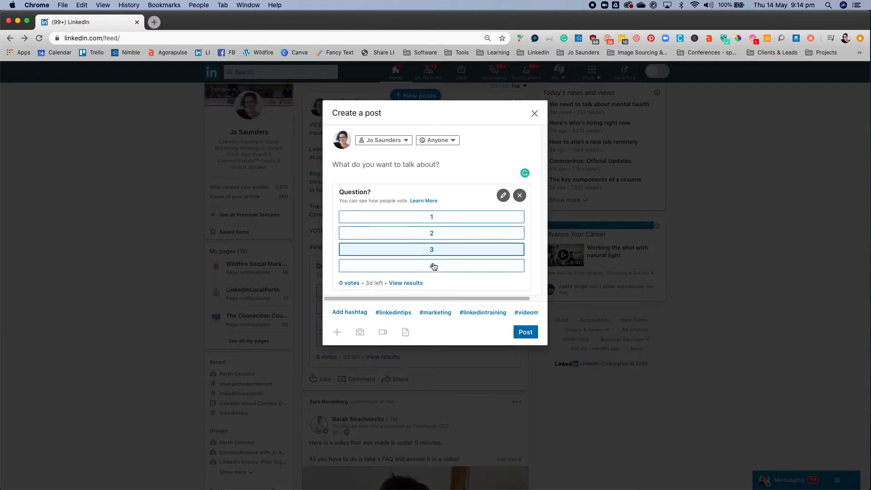
# Check the poll's edit form and the list of profiles and pages available for posting.
pyautogui.click(351, 170)
pyautogui.click(504, 196)
pyautogui.click(532, 389)
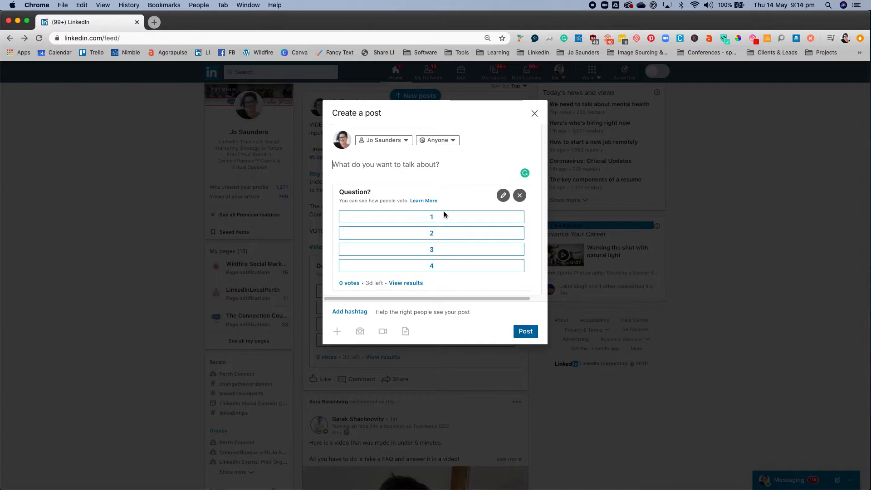
pyautogui.click(389, 142)
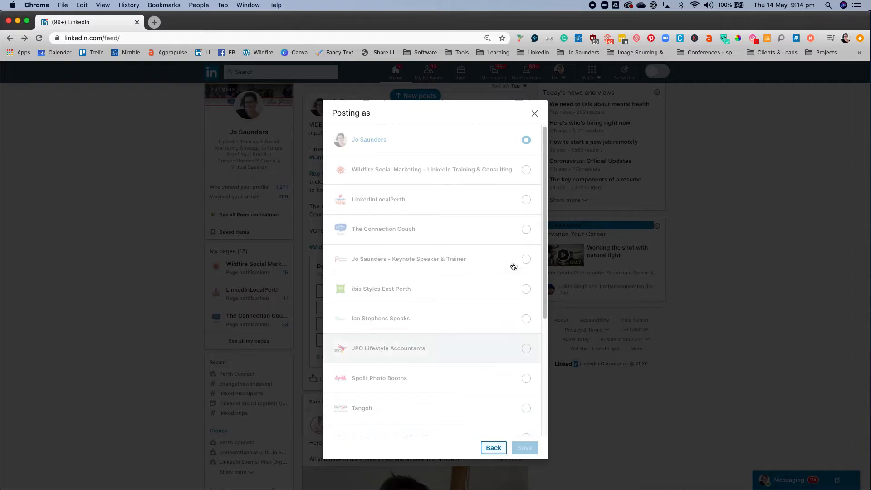
pyautogui.click(495, 449)
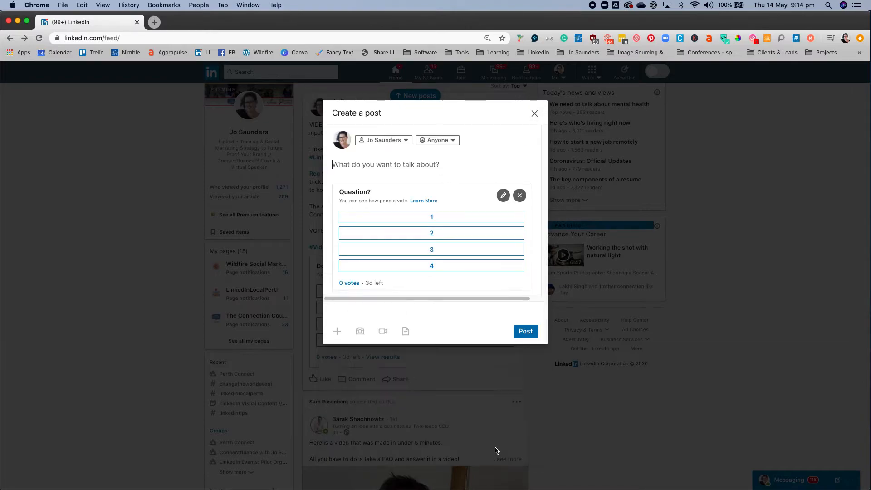
# Restrict the poll post's visibility to members of the Perth Connect group.
pyautogui.click(439, 140)
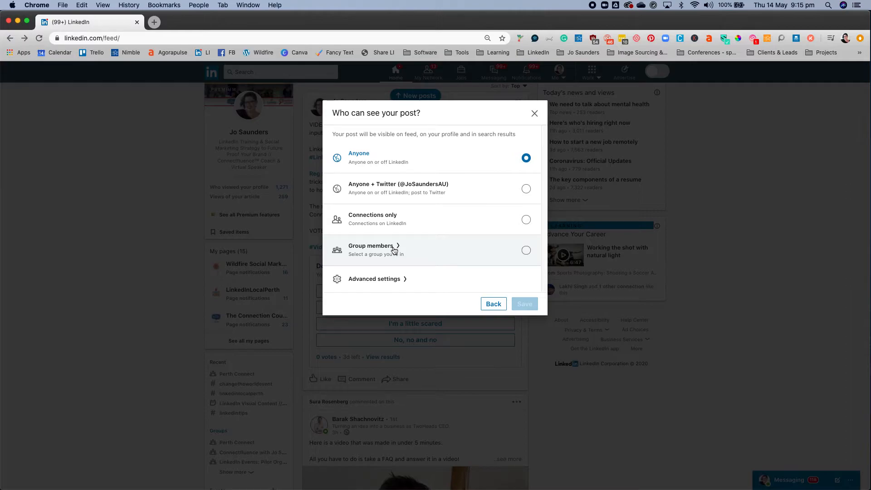
pyautogui.click(526, 251)
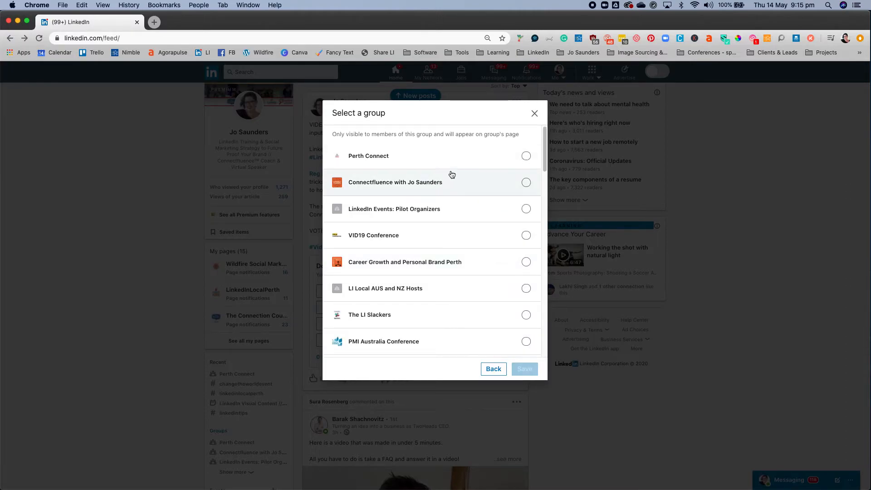
pyautogui.click(526, 156)
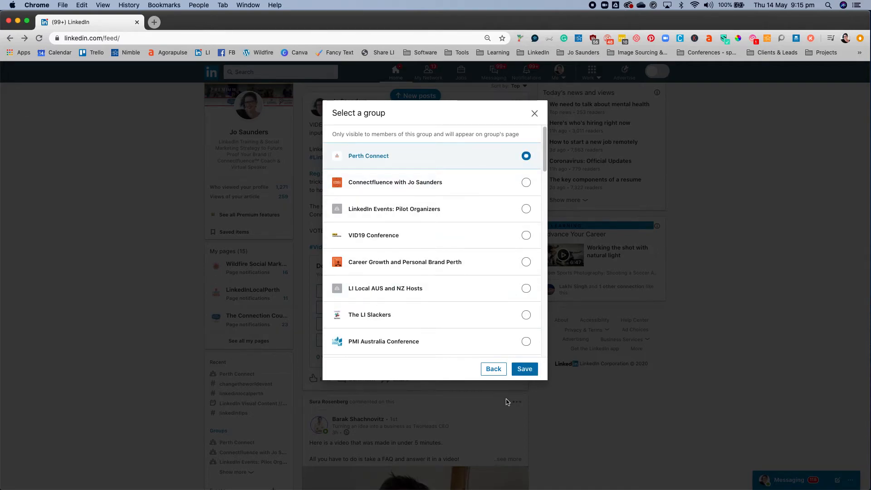
pyautogui.click(527, 370)
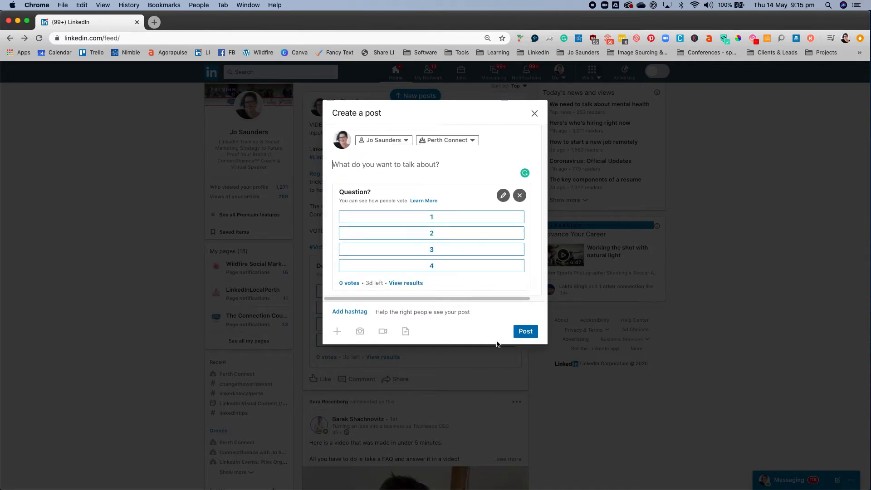
# Add the text "TEST Poll" to the poll post and publish it.
pyautogui.write('TEST Poll')
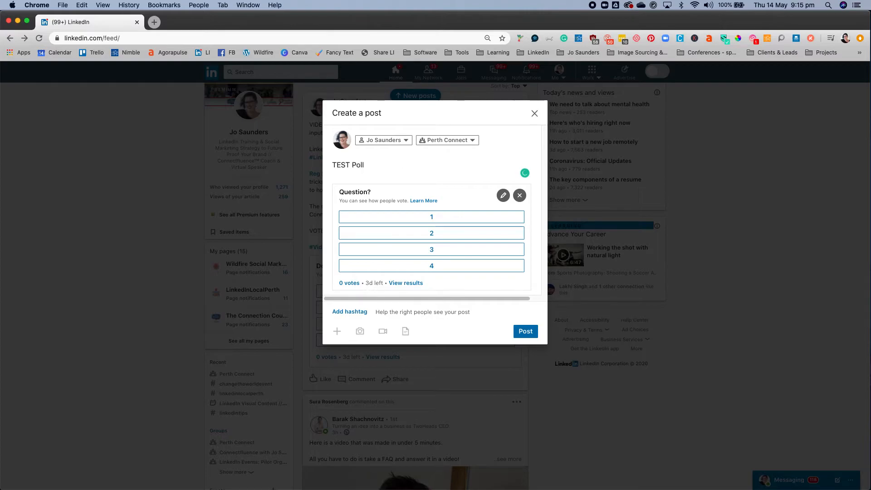
pyautogui.click(531, 335)
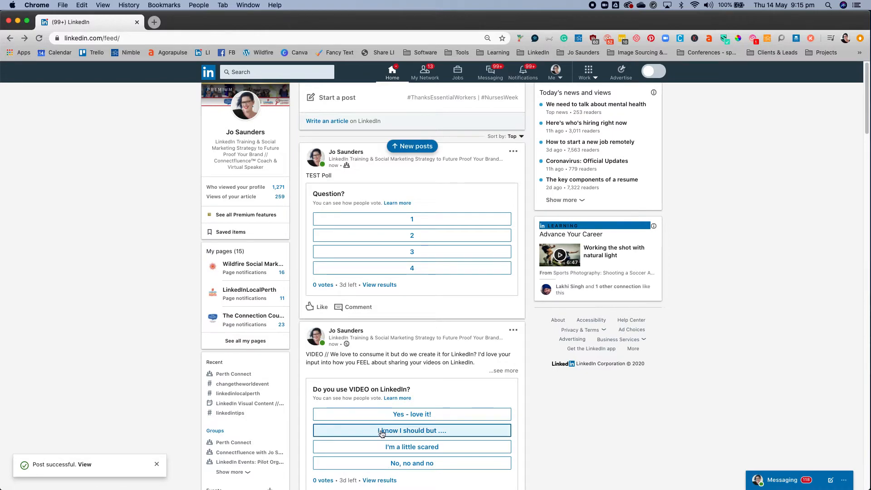
# Start sharing the "Do you use VIDEO on LinkedIn?" poll post and set the LinkedInLocalPerth page as the poster.
pyautogui.scroll(-1, 388, 385)
pyautogui.scroll(-1, 388, 384)
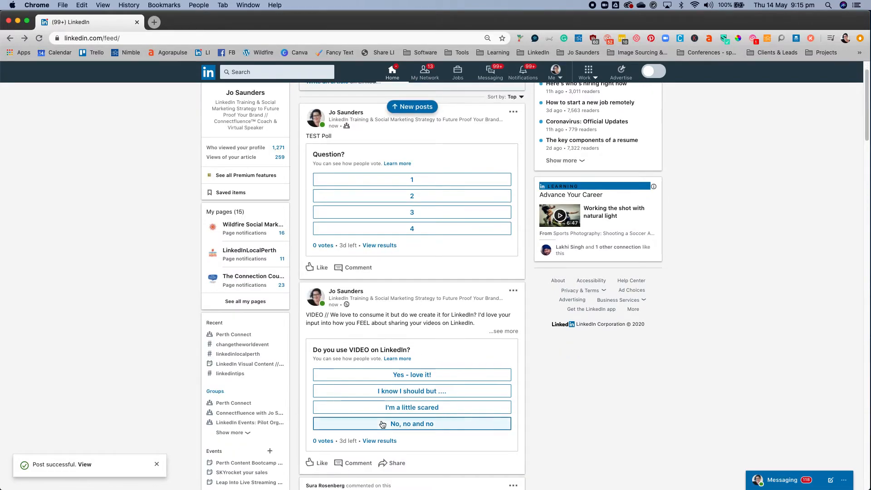
pyautogui.scroll(-2, 409, 425)
pyautogui.click(395, 415)
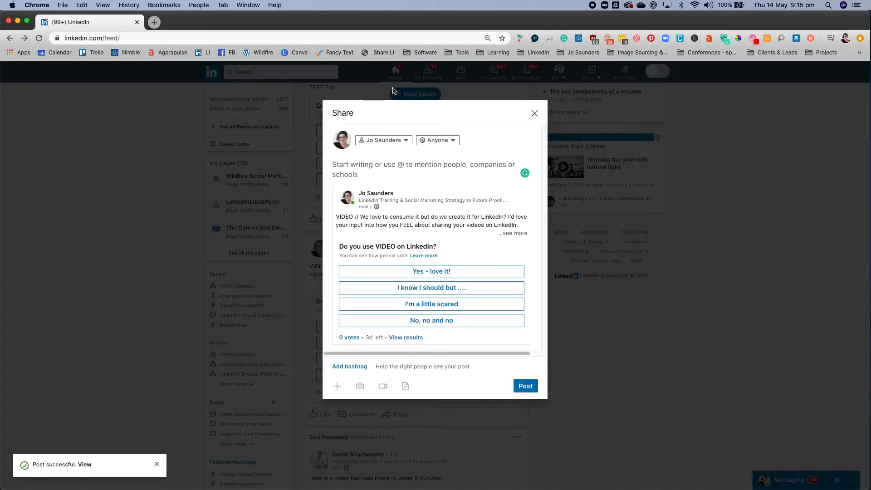
pyautogui.click(397, 140)
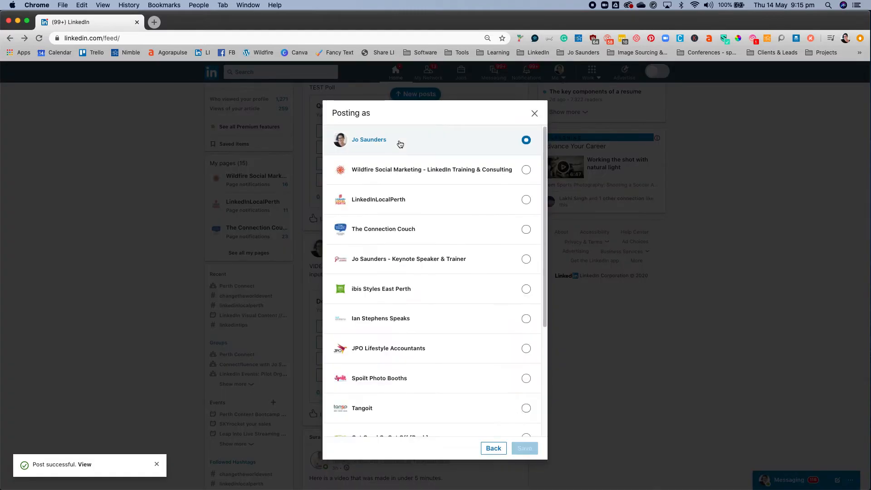
pyautogui.click(526, 201)
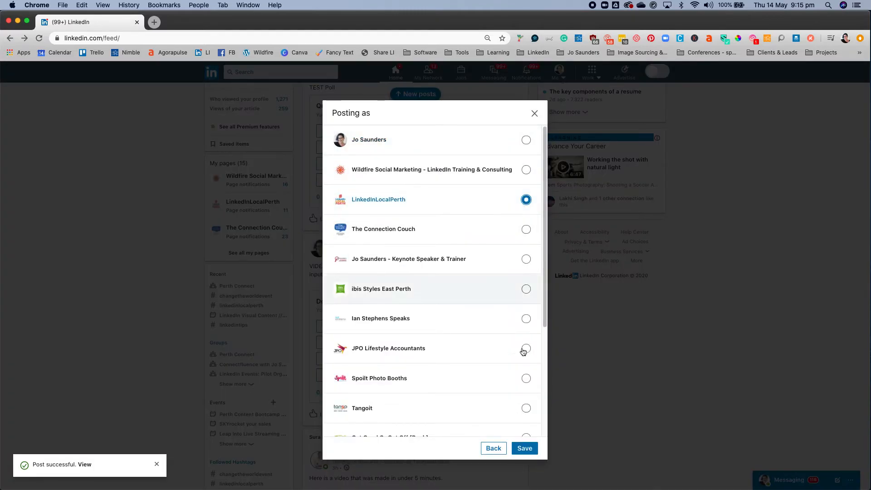
pyautogui.click(525, 449)
# Add the text "I'd love your input...." to the shared poll and publish it.
pyautogui.click(341, 164)
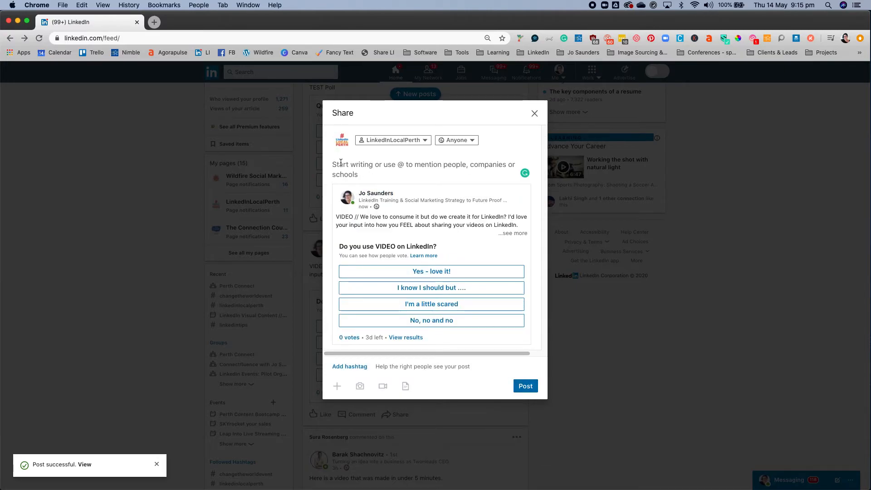
pyautogui.write("I'd love your input....")
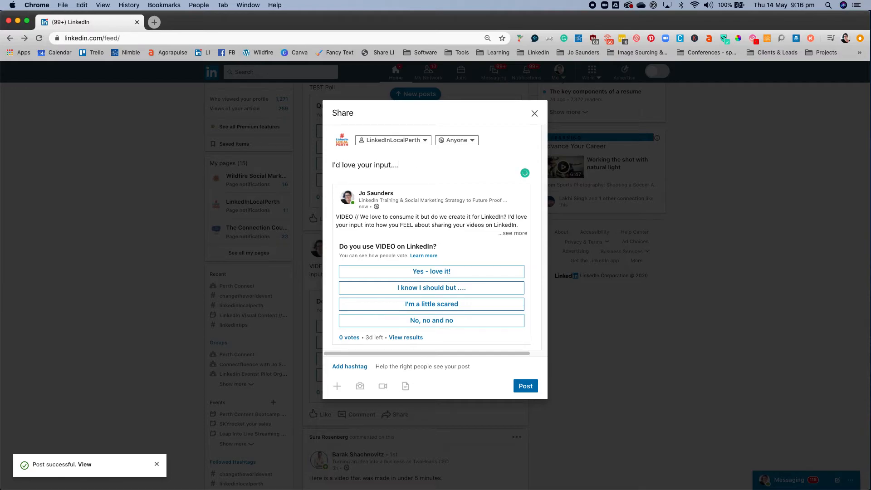
pyautogui.click(524, 390)
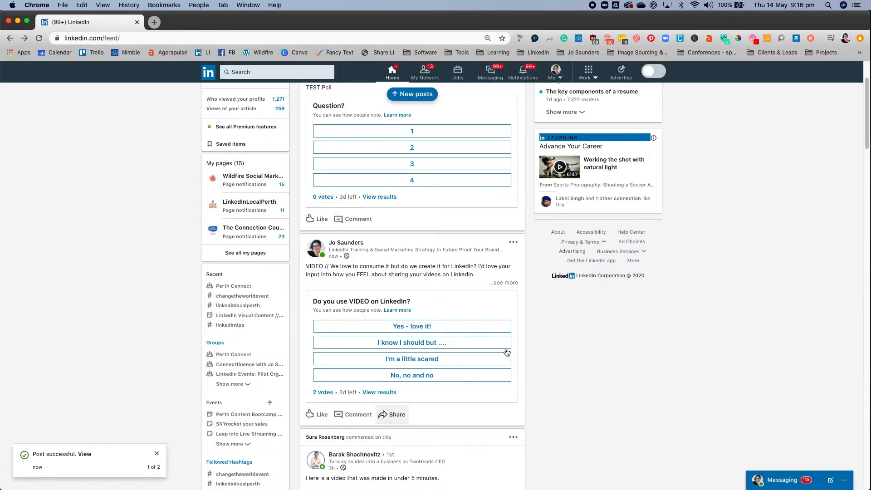
# Copy the link to the "Do you use VIDEO on LinkedIn?" poll post.
pyautogui.click(513, 247)
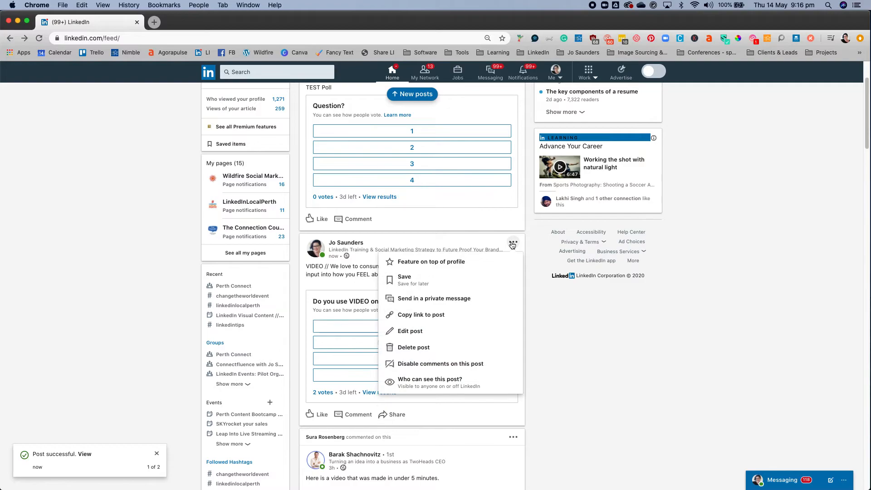
pyautogui.click(421, 317)
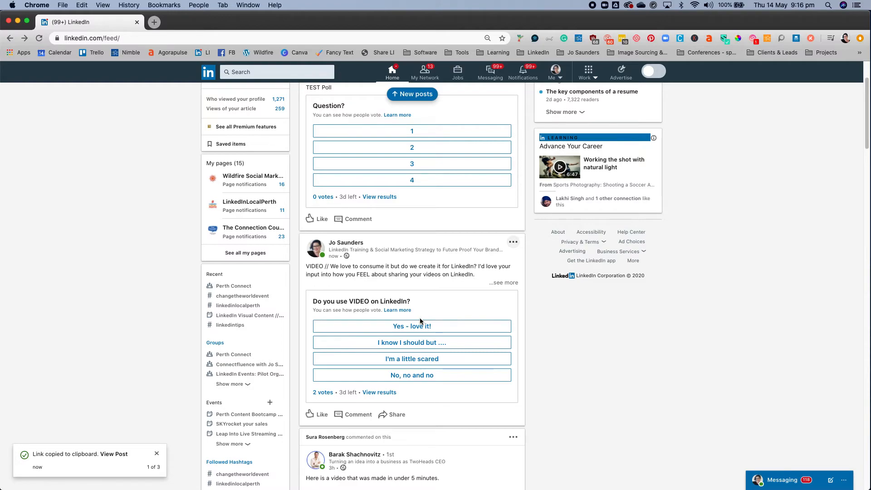
# Start a private message containing the VIDEO poll post and add the intended contact as recipient.
pyautogui.click(513, 243)
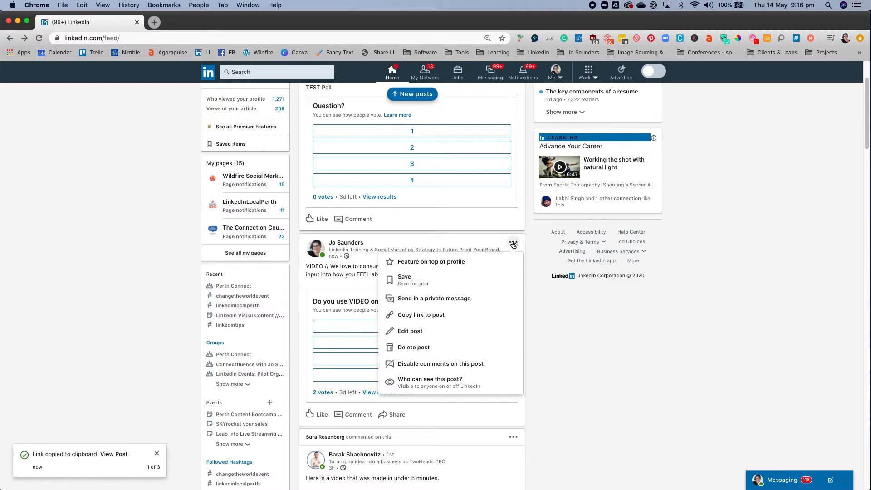
pyautogui.click(423, 300)
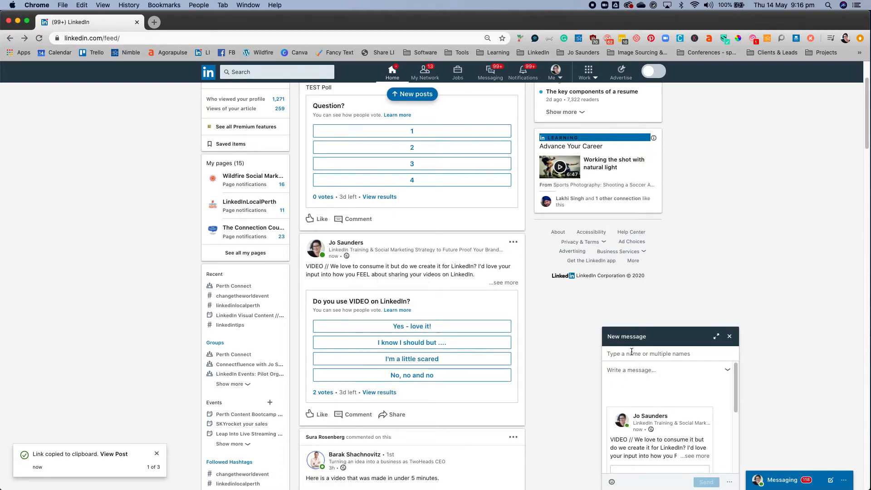
pyautogui.write('Reg S')
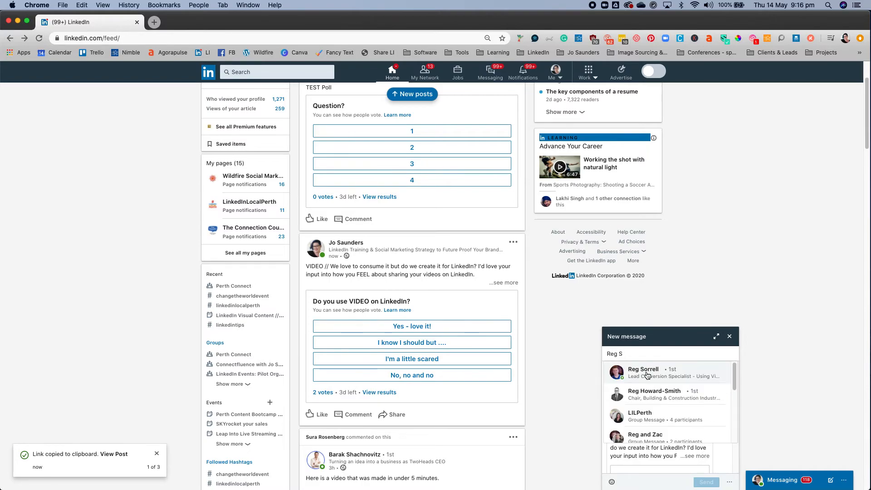
pyautogui.click(645, 374)
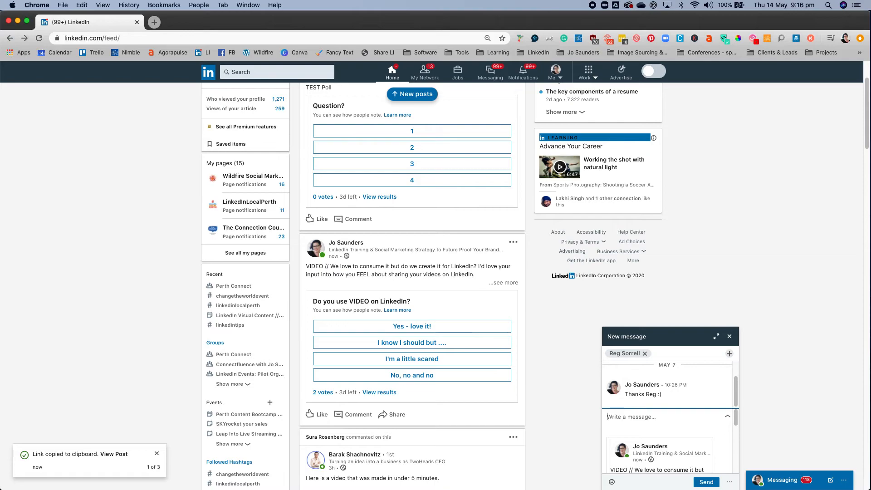
# Write "I'd love your input :)" with "(PS Testing polls)" on a separate line below it and send the message.
pyautogui.write("I'd love your ")
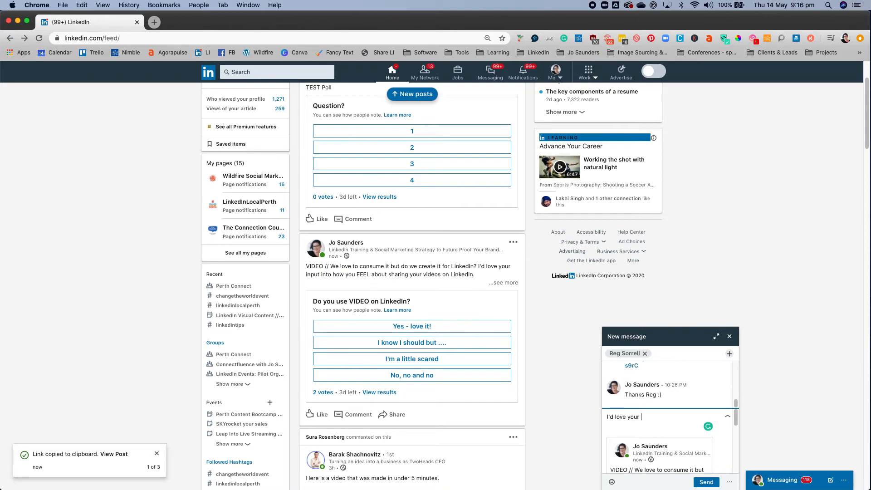
pyautogui.write('input :)')
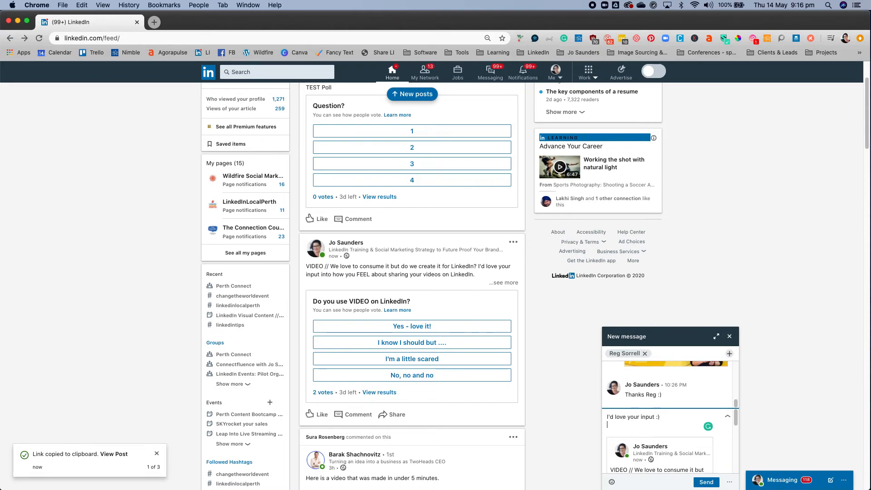
pyautogui.press('Return')
pyautogui.write('(PS T')
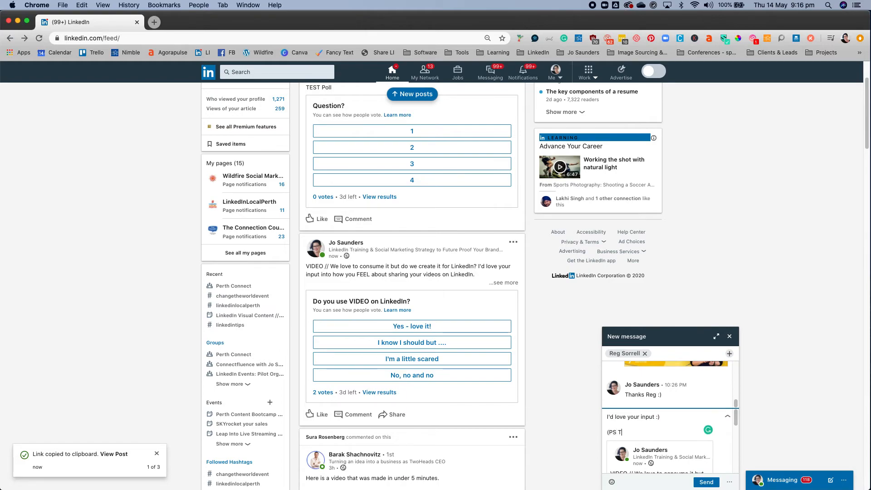
pyautogui.write('esting polls)')
pyautogui.click(695, 485)
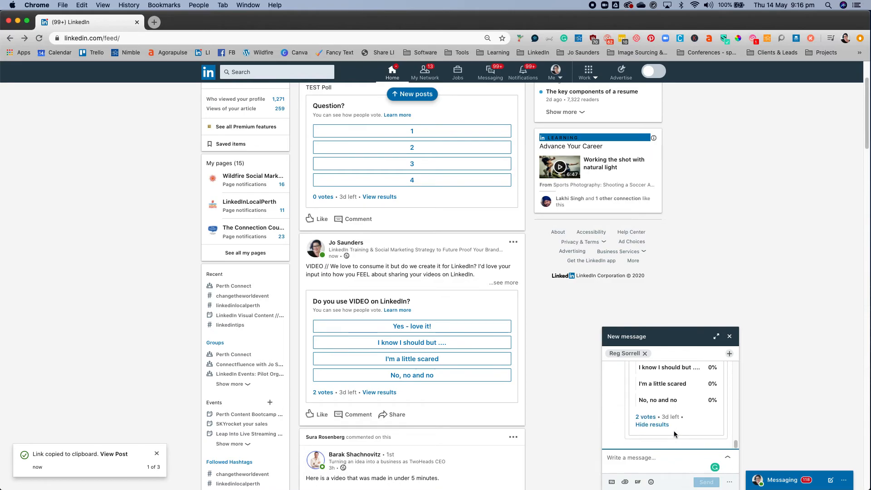
# Review the shared poll and its results in the sent message, and close the conversation.
pyautogui.scroll(3, 678, 409)
pyautogui.scroll(-5, 683, 412)
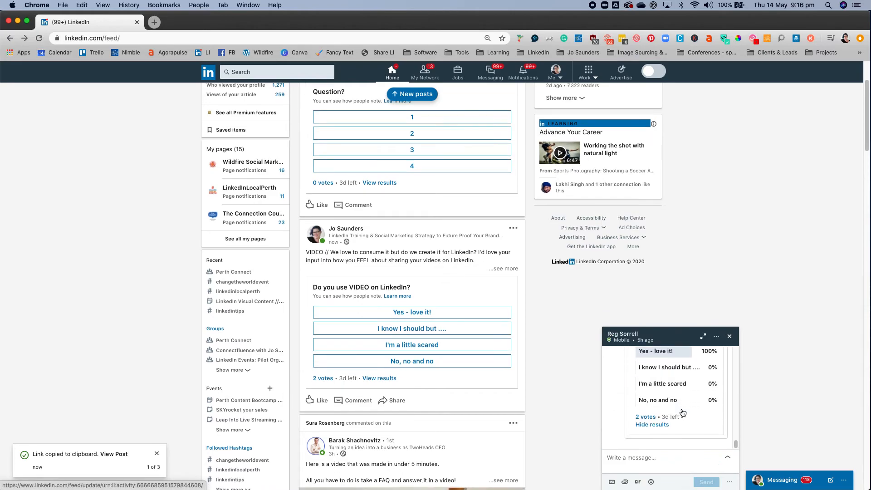
pyautogui.scroll(2, 678, 393)
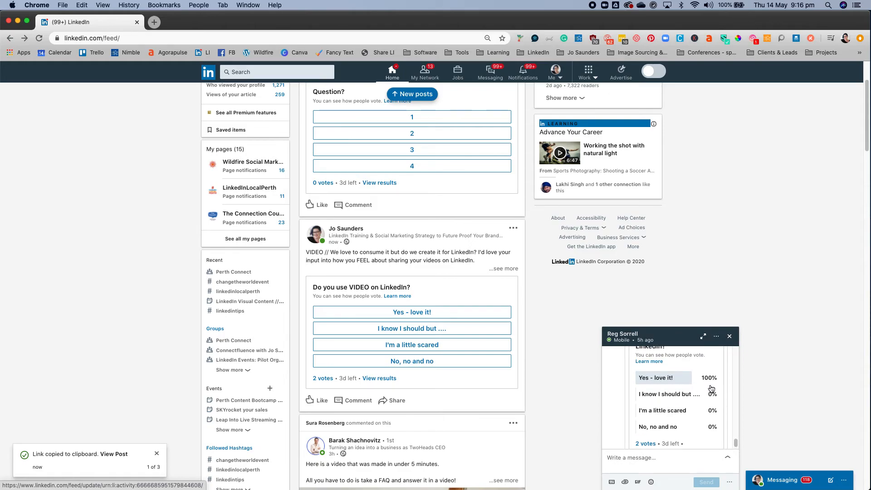
pyautogui.scroll(-2, 713, 386)
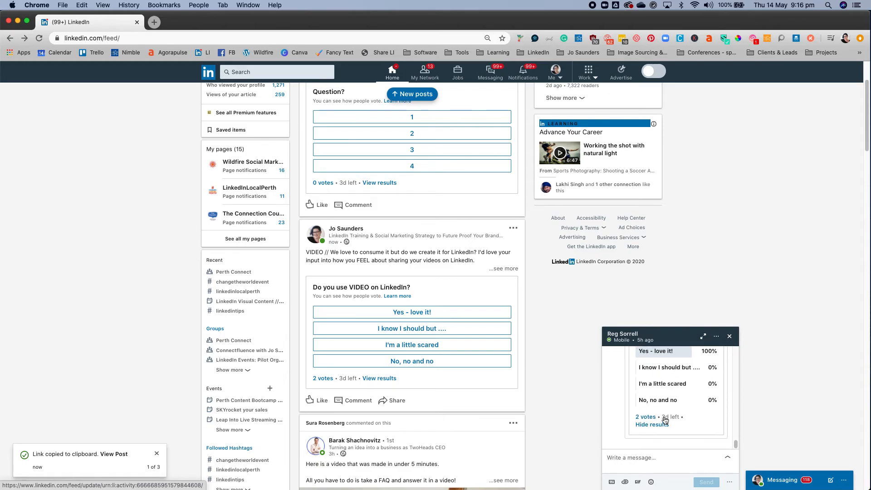
pyautogui.click(730, 336)
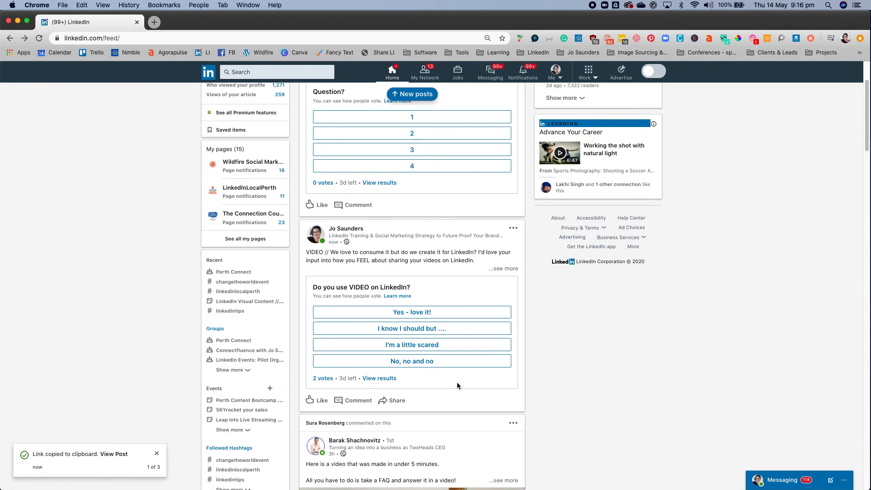